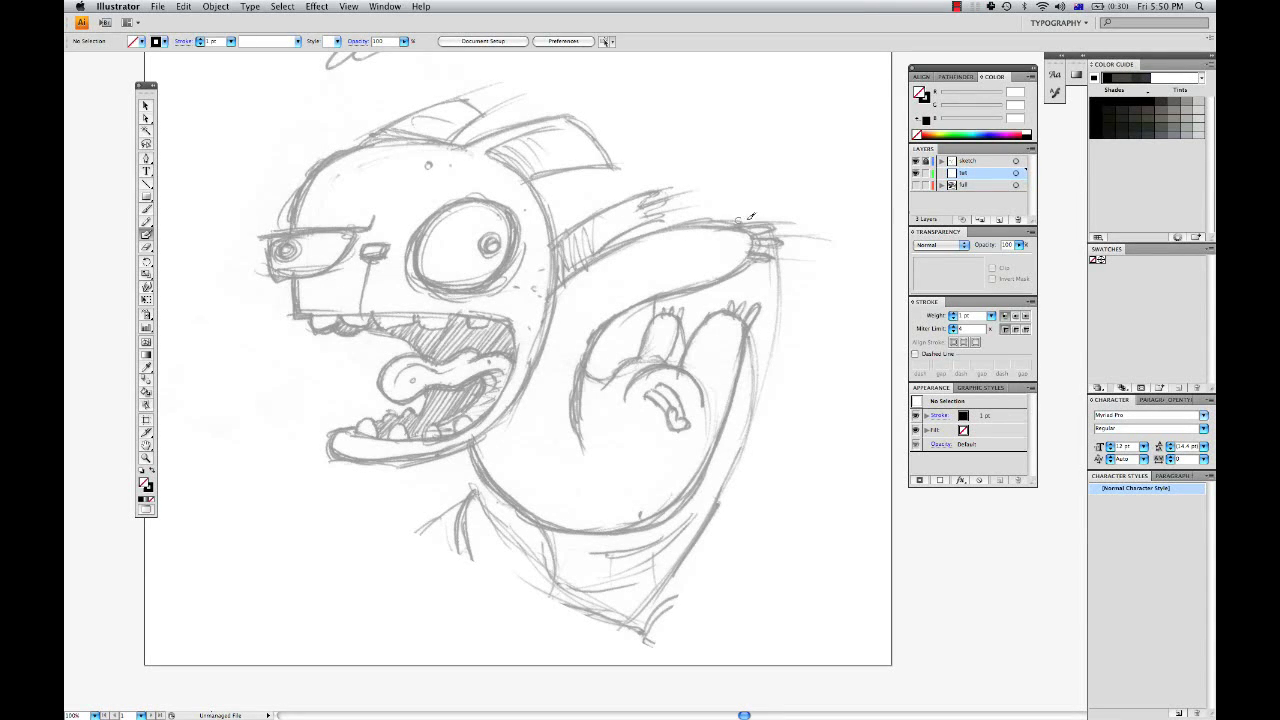
Lock the sketch layer and make the txt layer the active drawing layer.
click(966, 163)
click(925, 162)
click(966, 175)
Set the stroke to None and the fill to solid black.
click(928, 103)
click(918, 137)
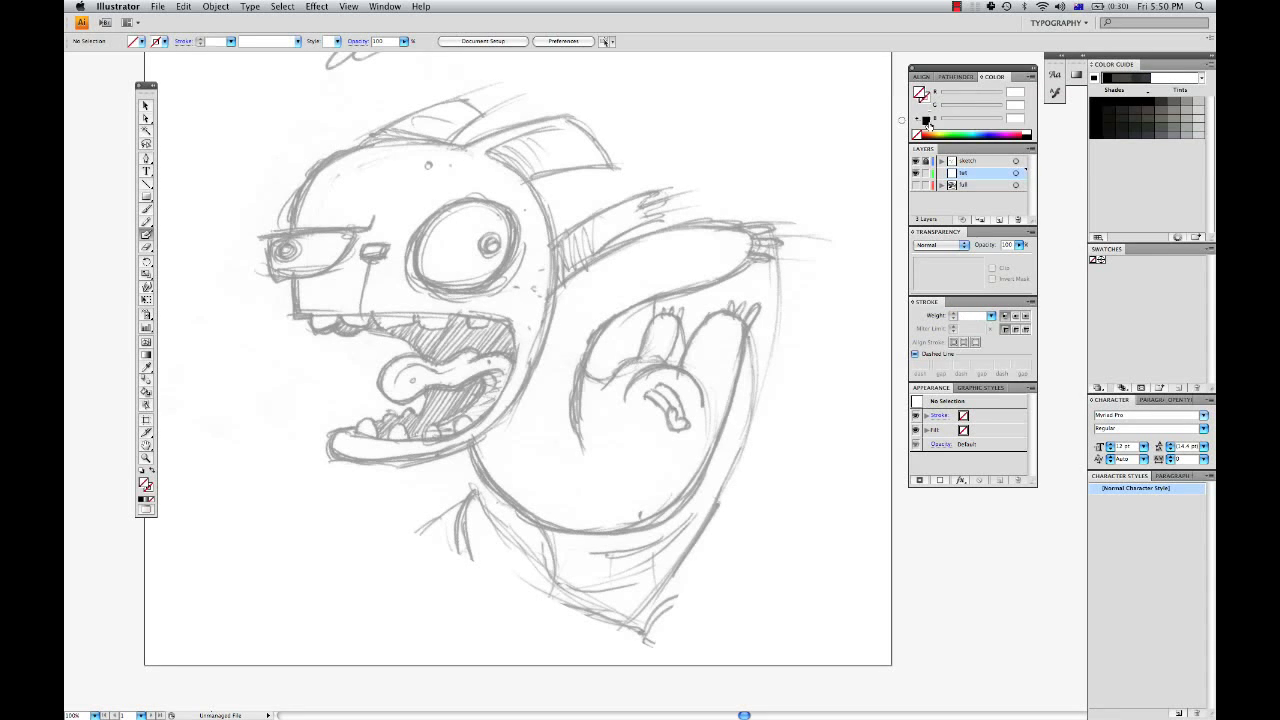
click(926, 121)
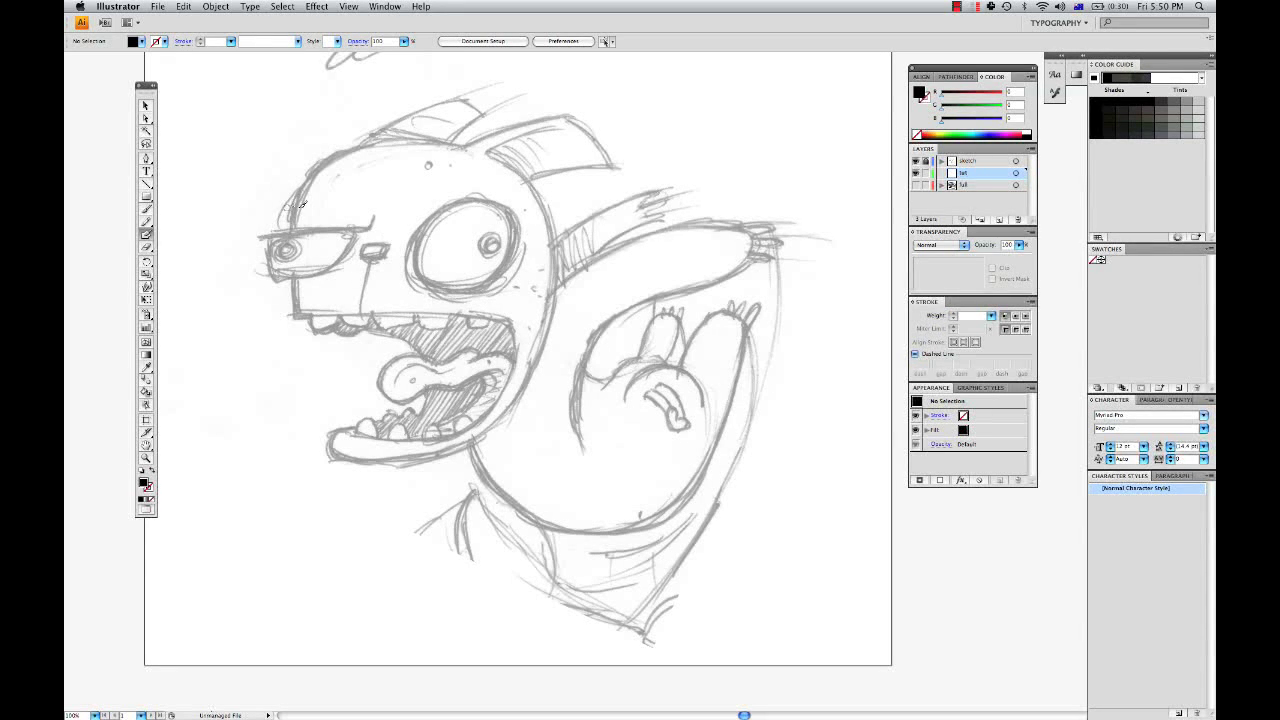
Give the Blob Brush an 11 pt size with Pressure variation of 10.3 pt.
double_click(146, 235)
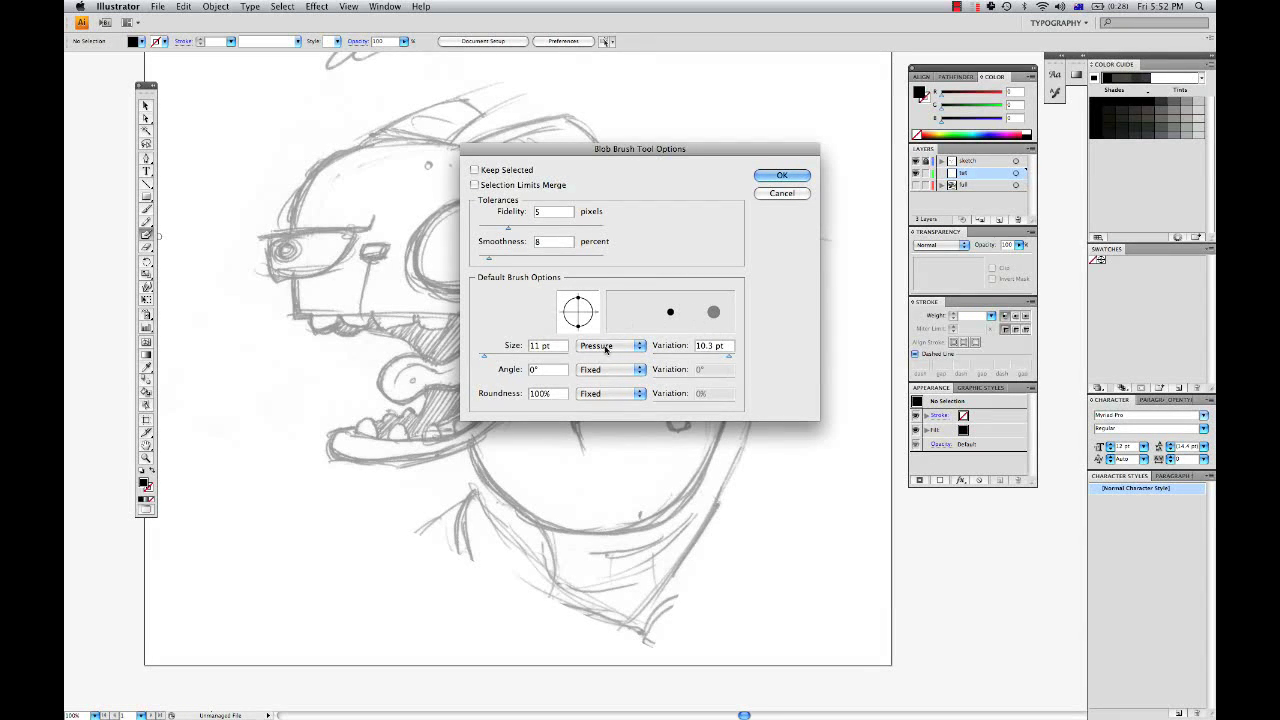
click(606, 347)
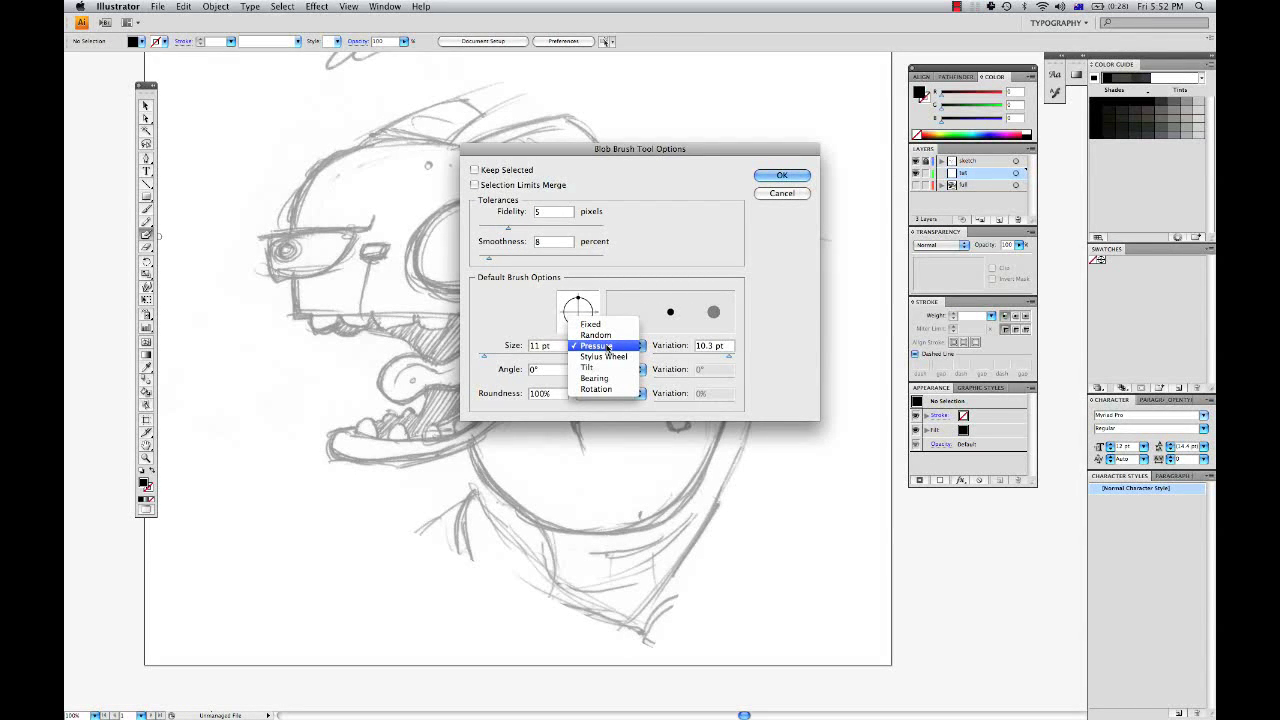
click(606, 346)
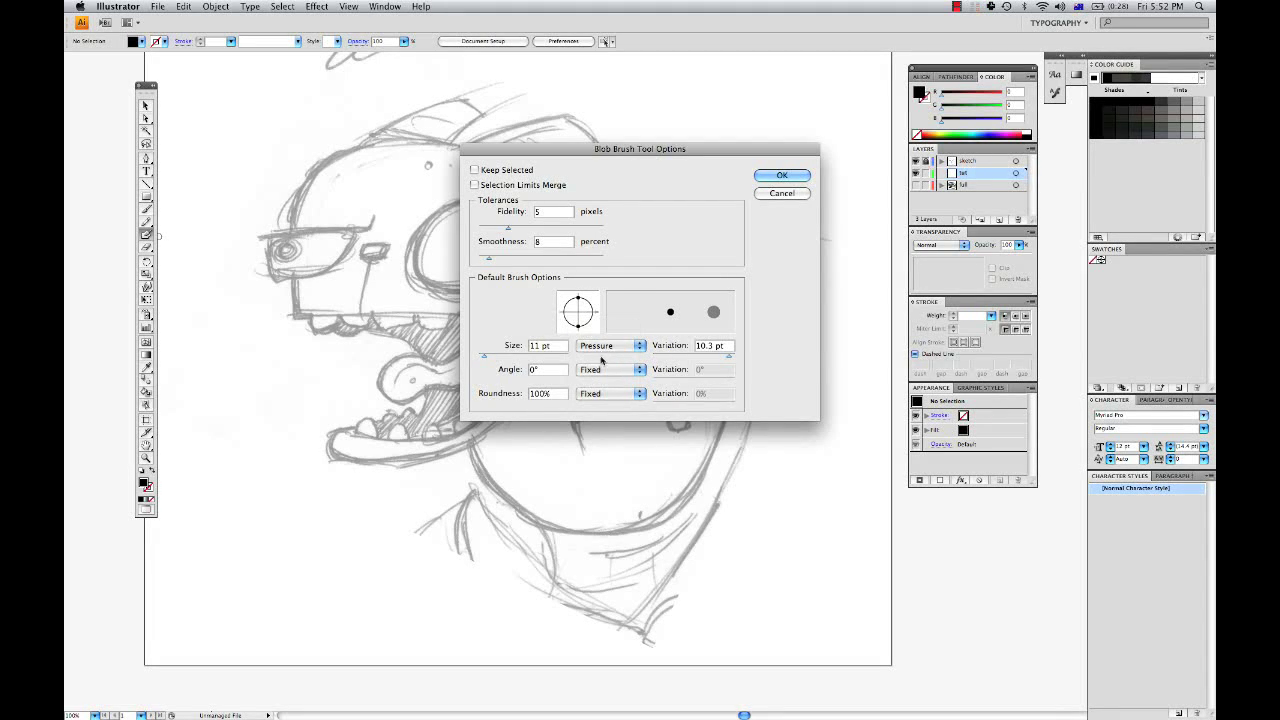
click(783, 177)
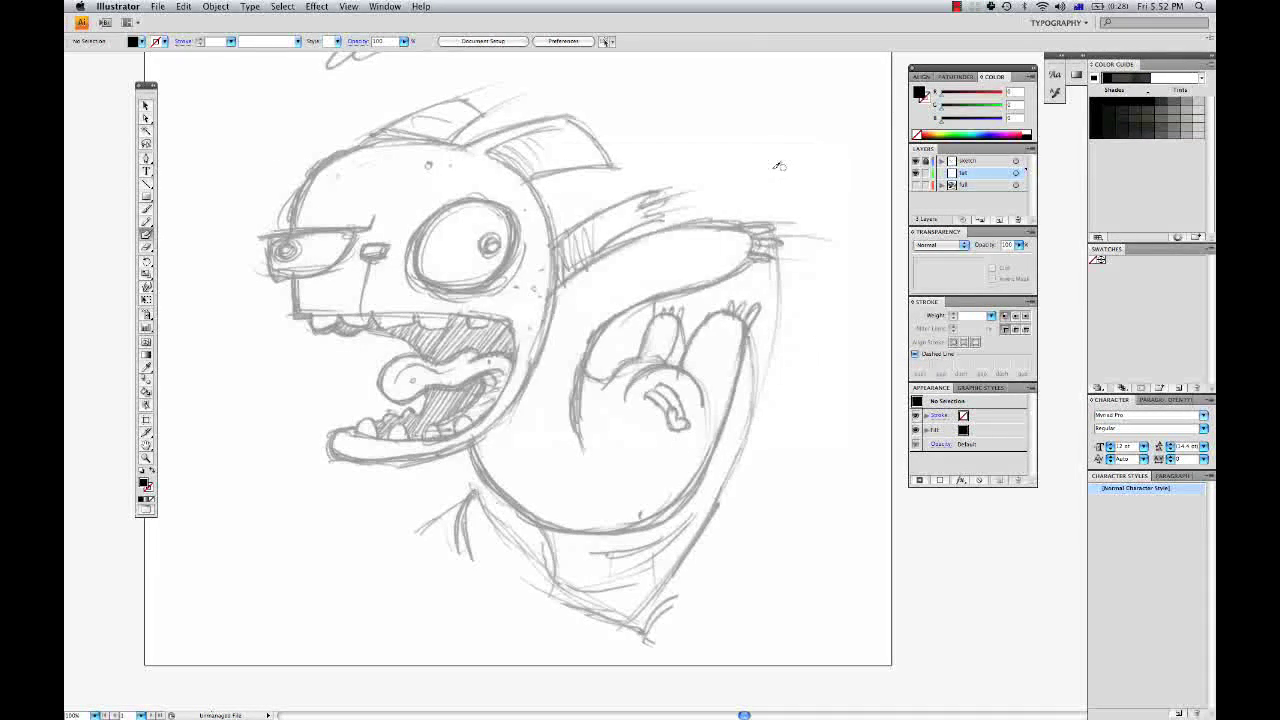
Give the Eraser a 12.2 pt diameter with 12.2 pt Pressure variation.
double_click(146, 248)
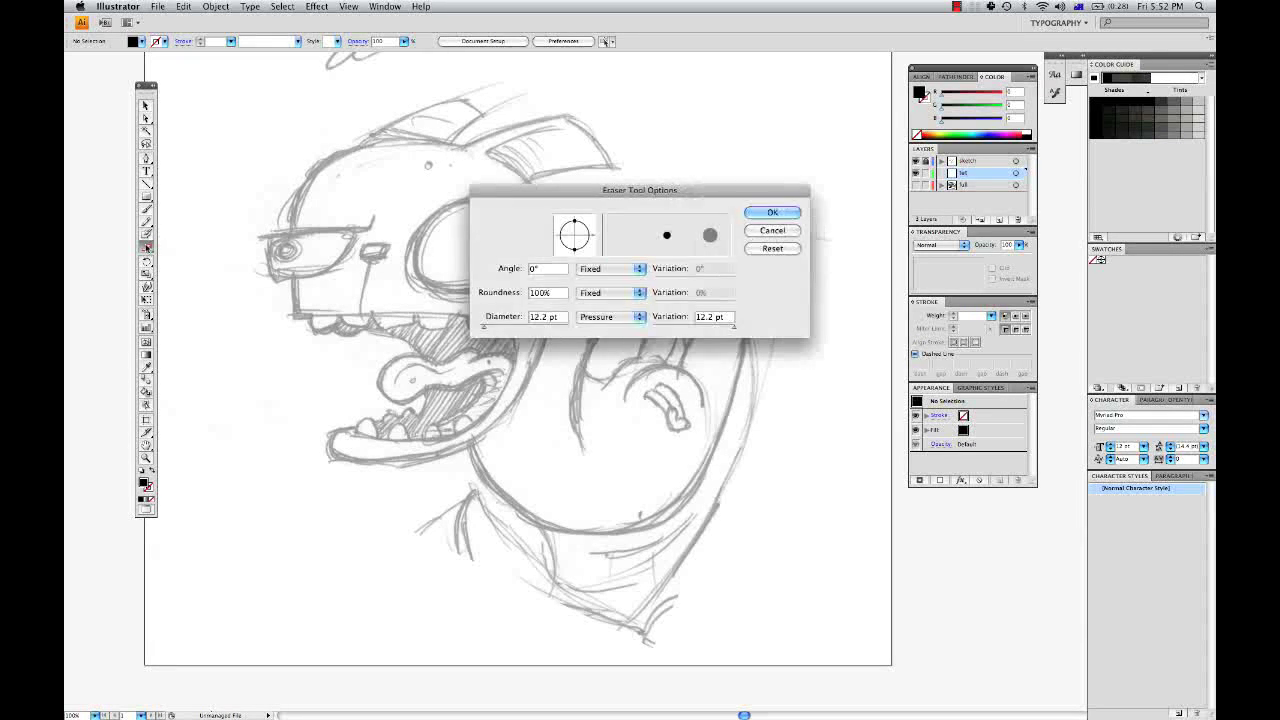
click(772, 213)
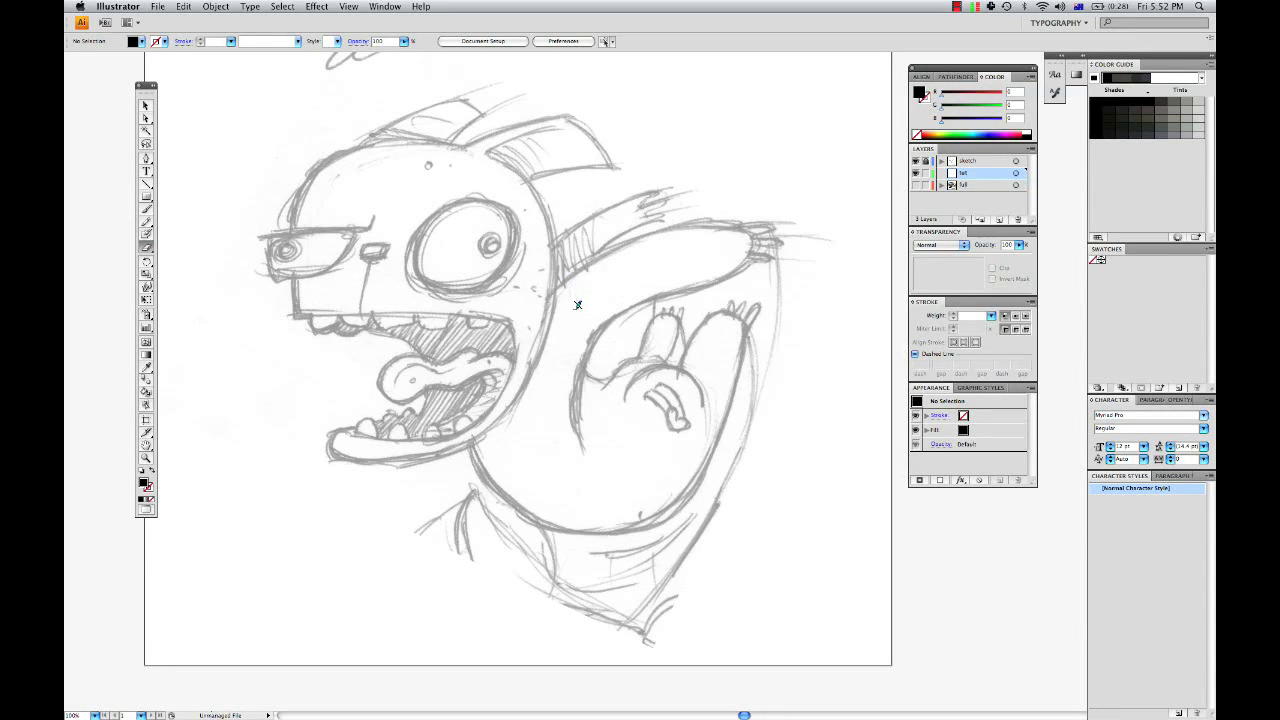
Ink the back and top of the head with the Blob Brush, then erase a gap beside the eye.
key(n)
mouse_move(297, 316)
mouse_down()
mouse_move(303, 187)
mouse_move(378, 131)
mouse_up()
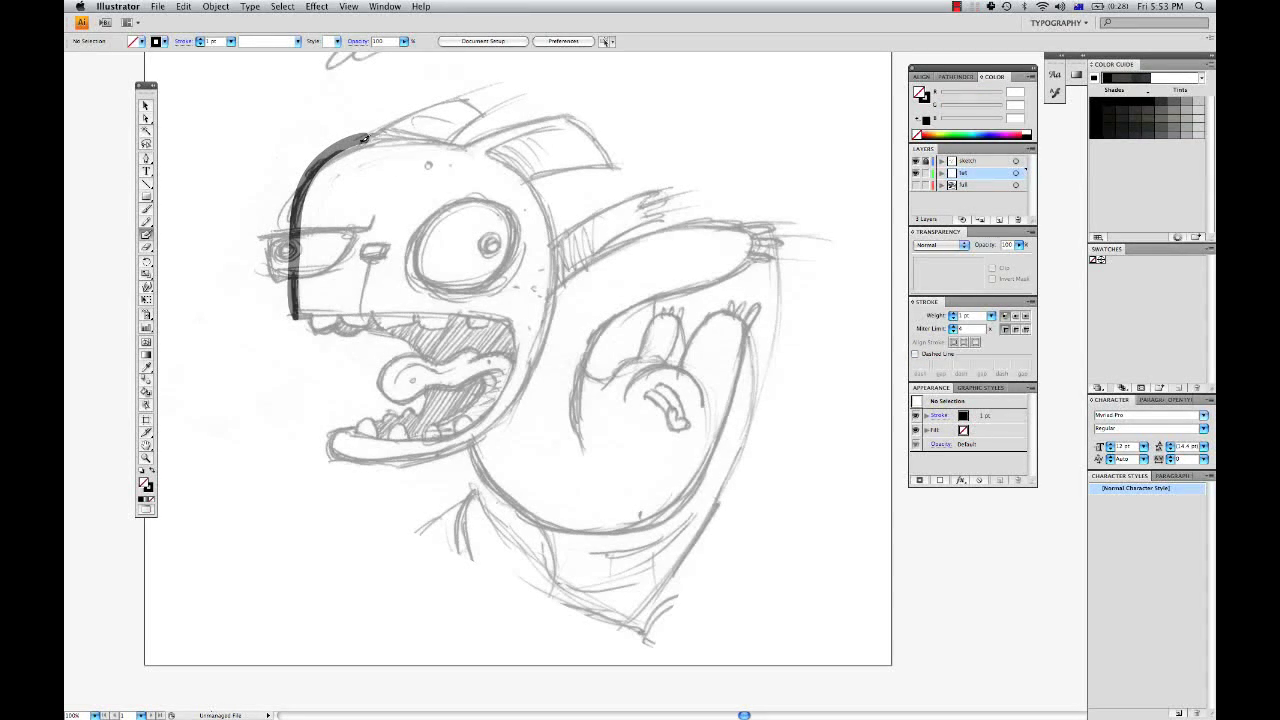
mouse_move(363, 138)
mouse_down()
mouse_move(458, 94)
mouse_move(480, 116)
mouse_move(448, 146)
mouse_up()
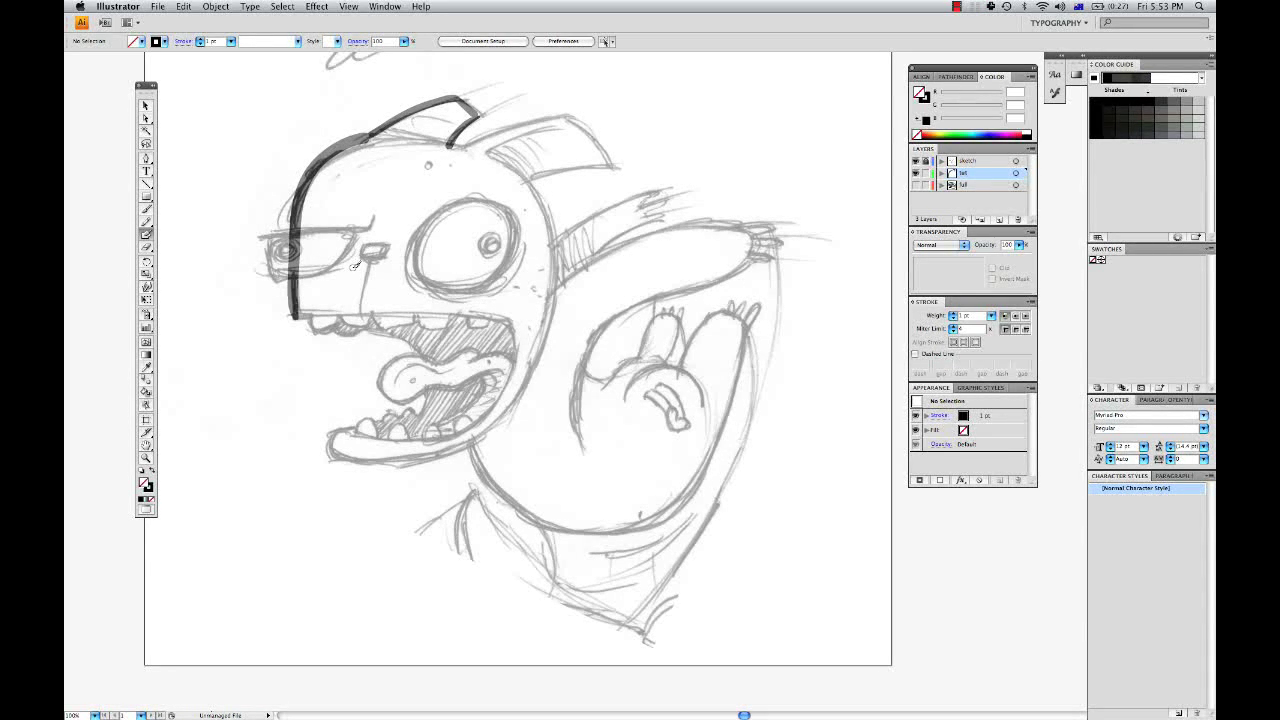
key(shift+e)
drag(286, 248, 295, 278)
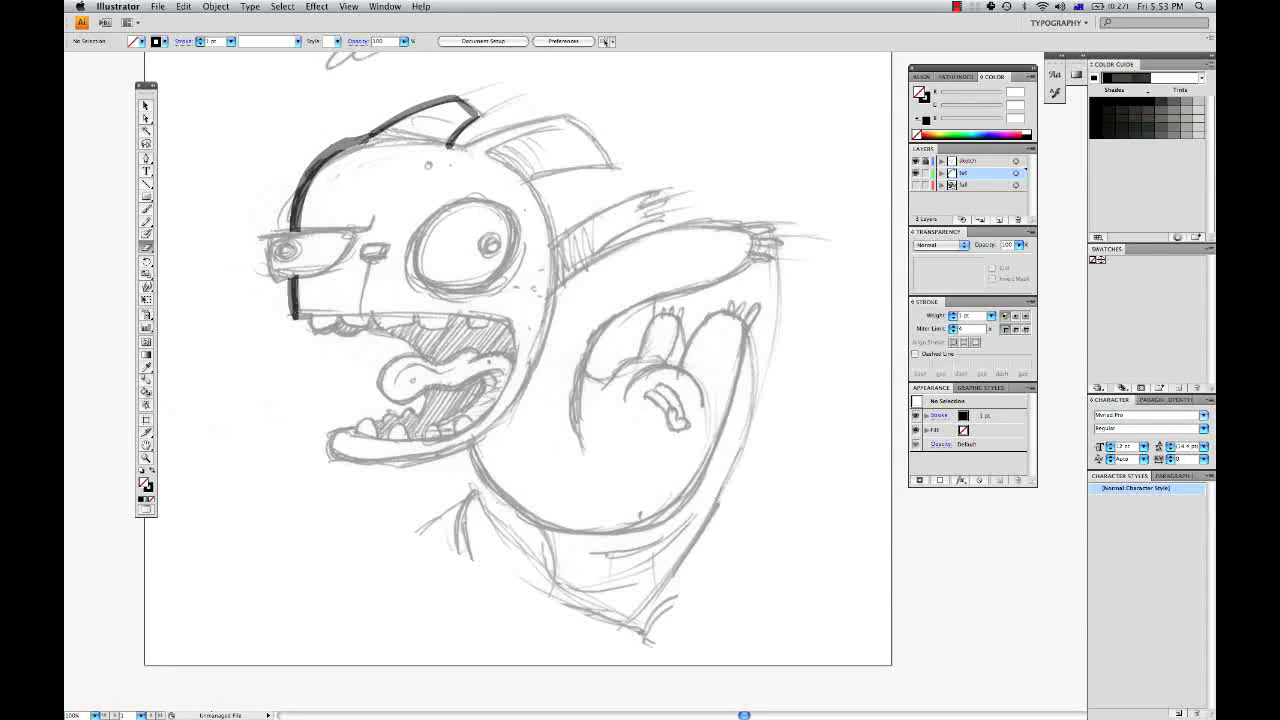
Select and deselect the inked head strokes, then hide the pencil sketch layer.
super+click(334, 155)
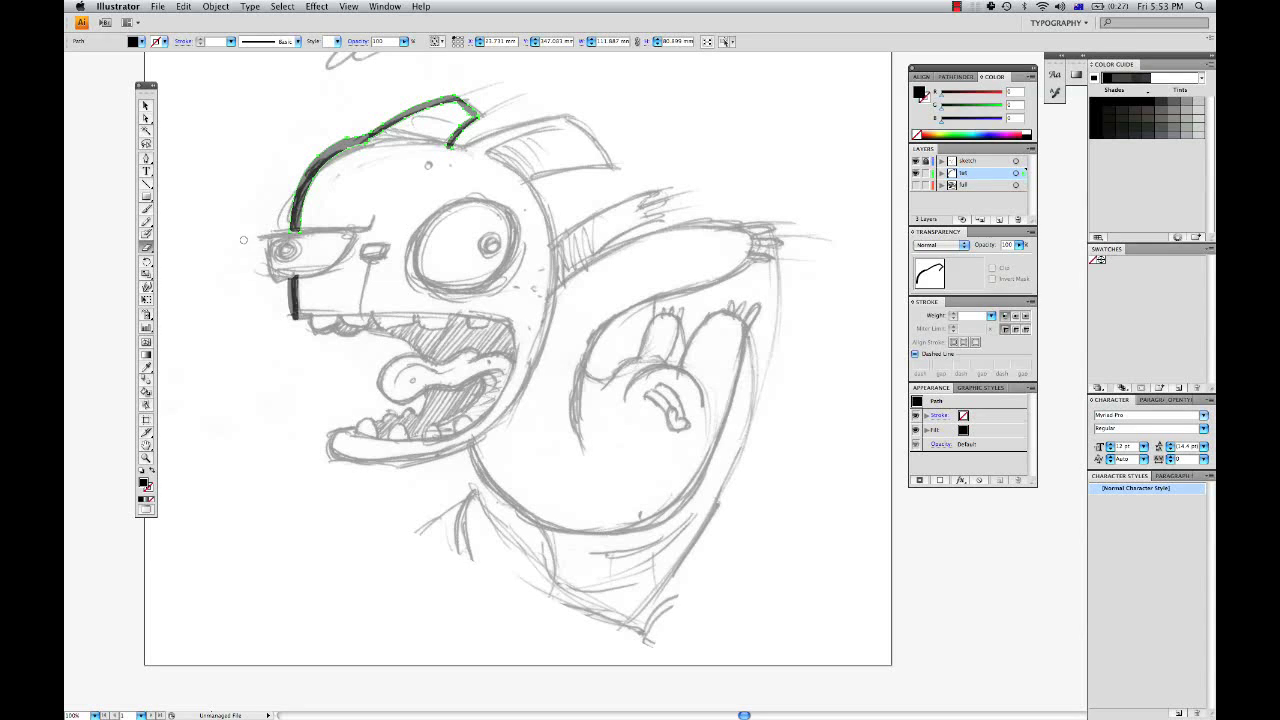
drag(292, 308, 294, 304)
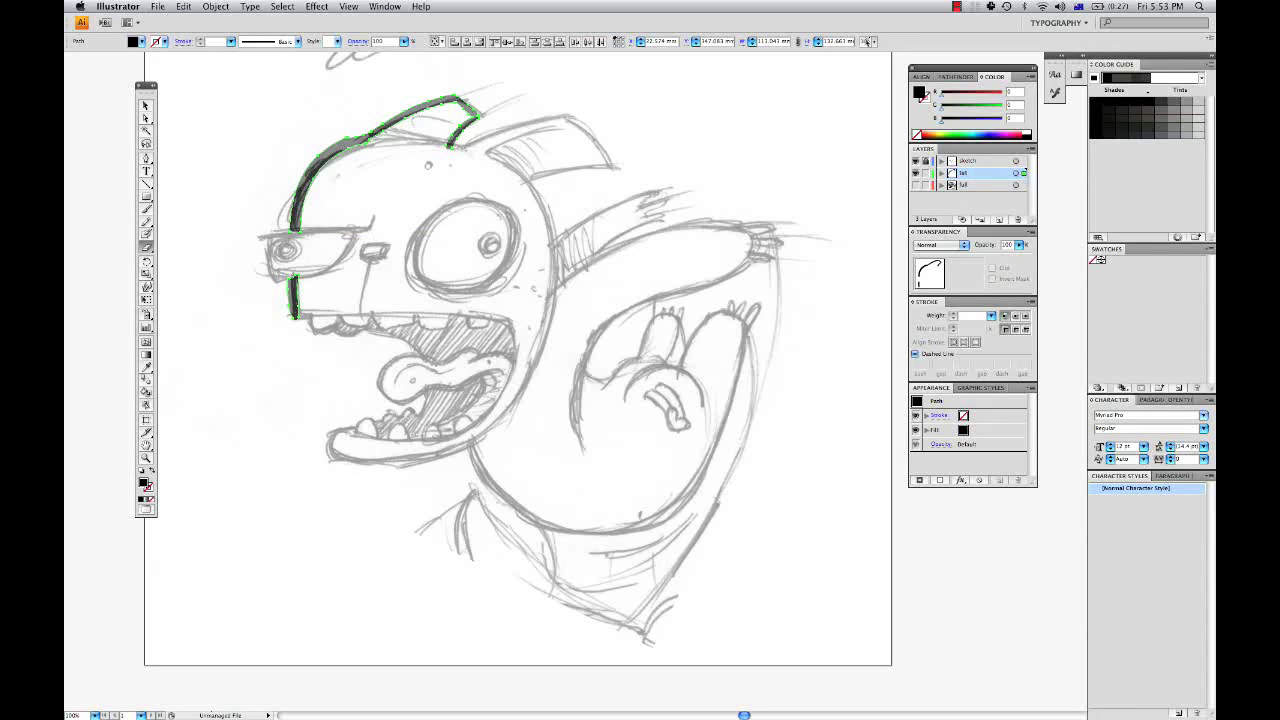
click(342, 289)
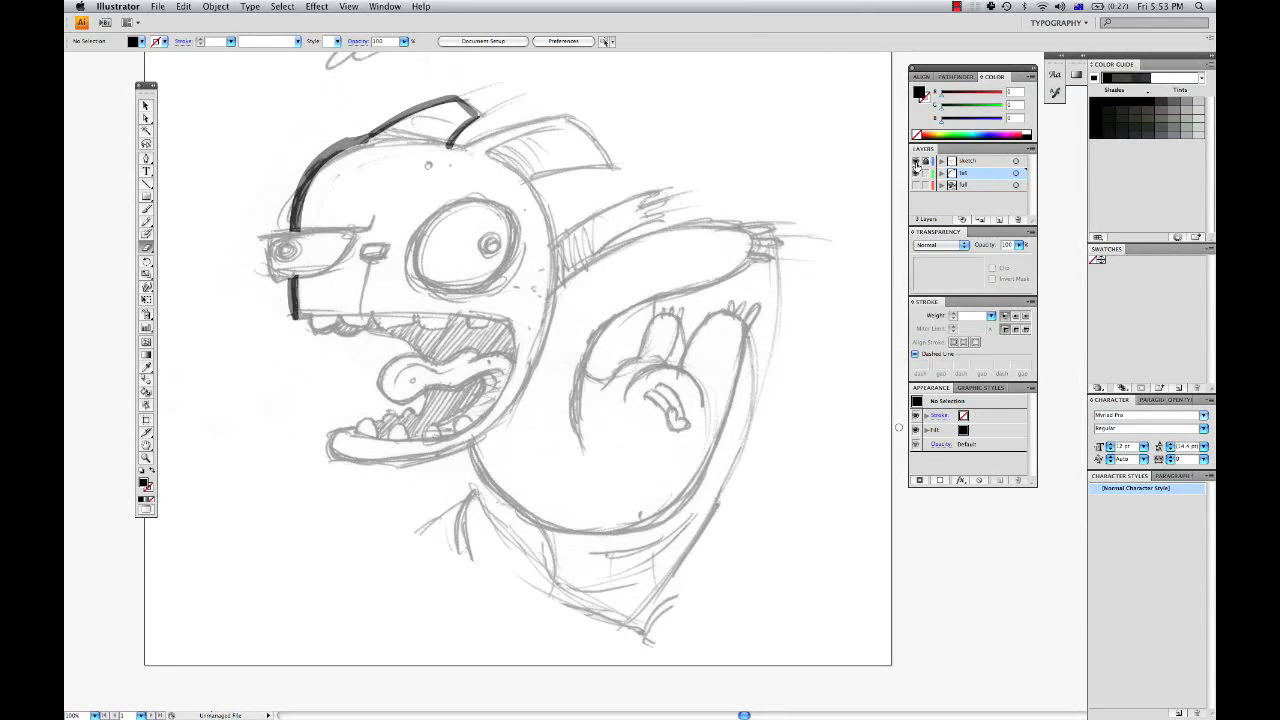
click(915, 162)
Make the full layer visible to view the finished inked creature.
click(915, 185)
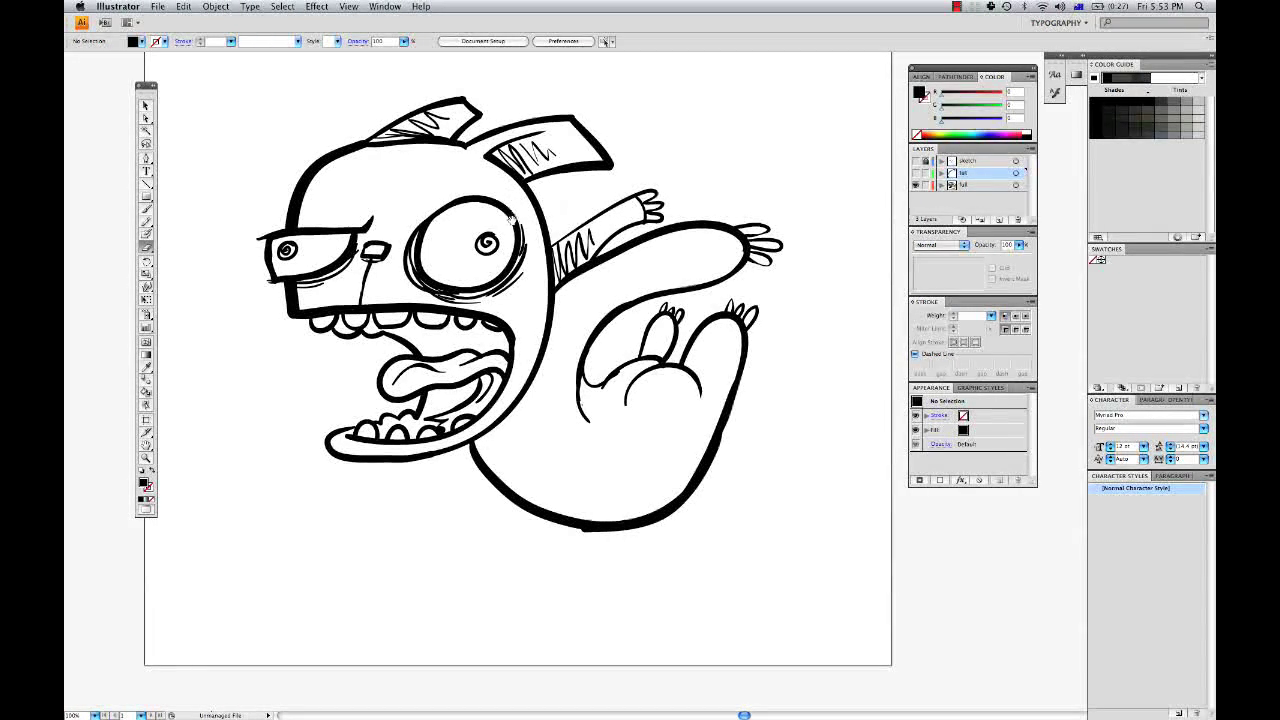
scroll(513, 216, up, 2)
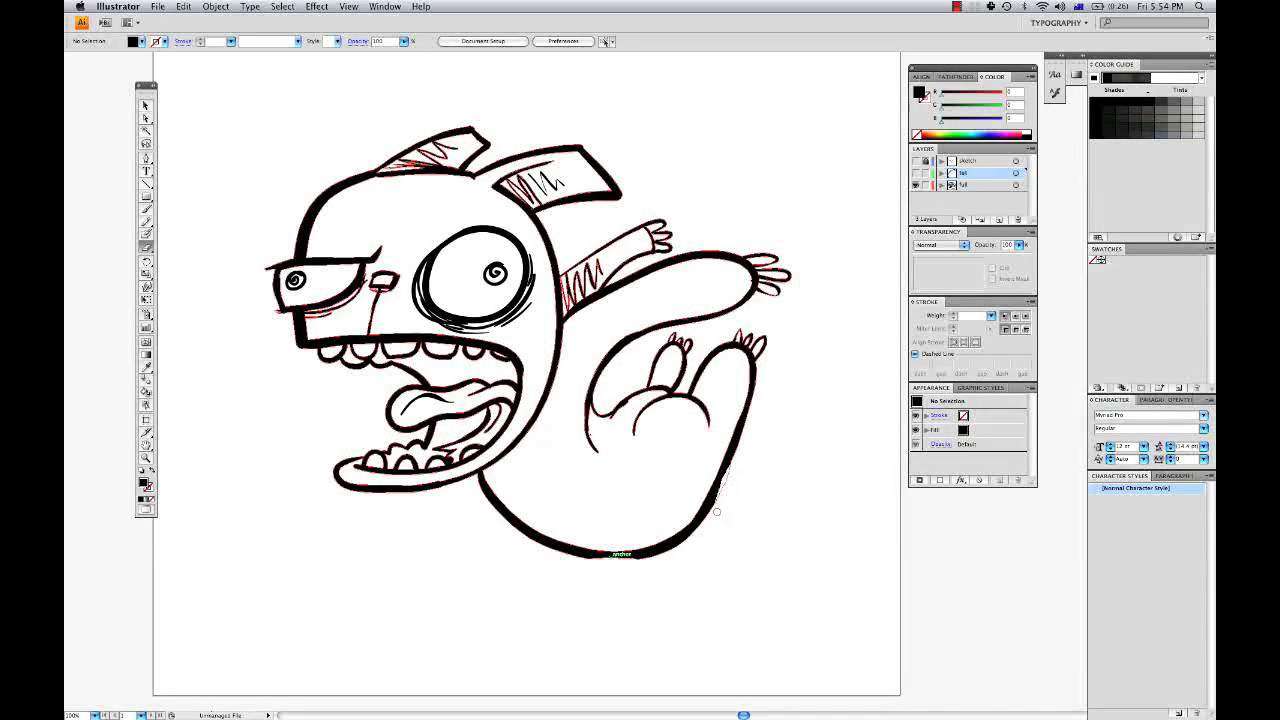
Touch up the leg's inner outline and target the full layer's artwork for more inking.
key(super+z)
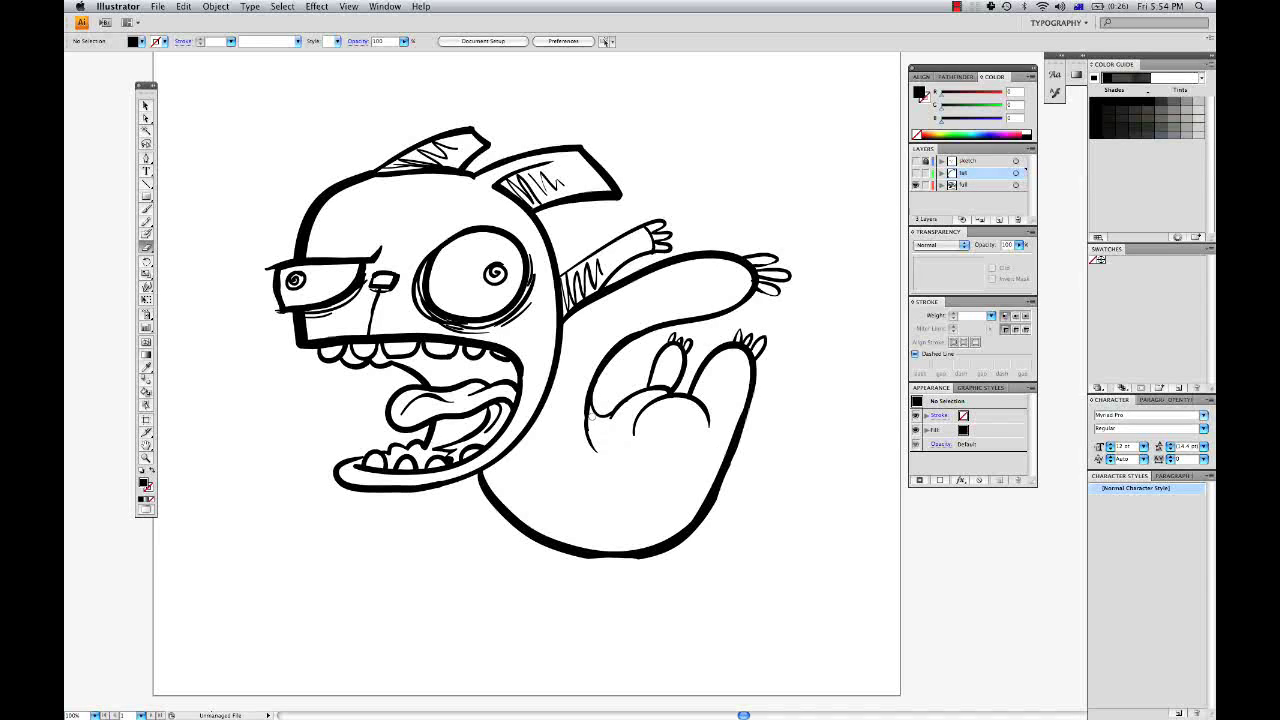
drag(593, 431, 600, 455)
super+click(589, 408)
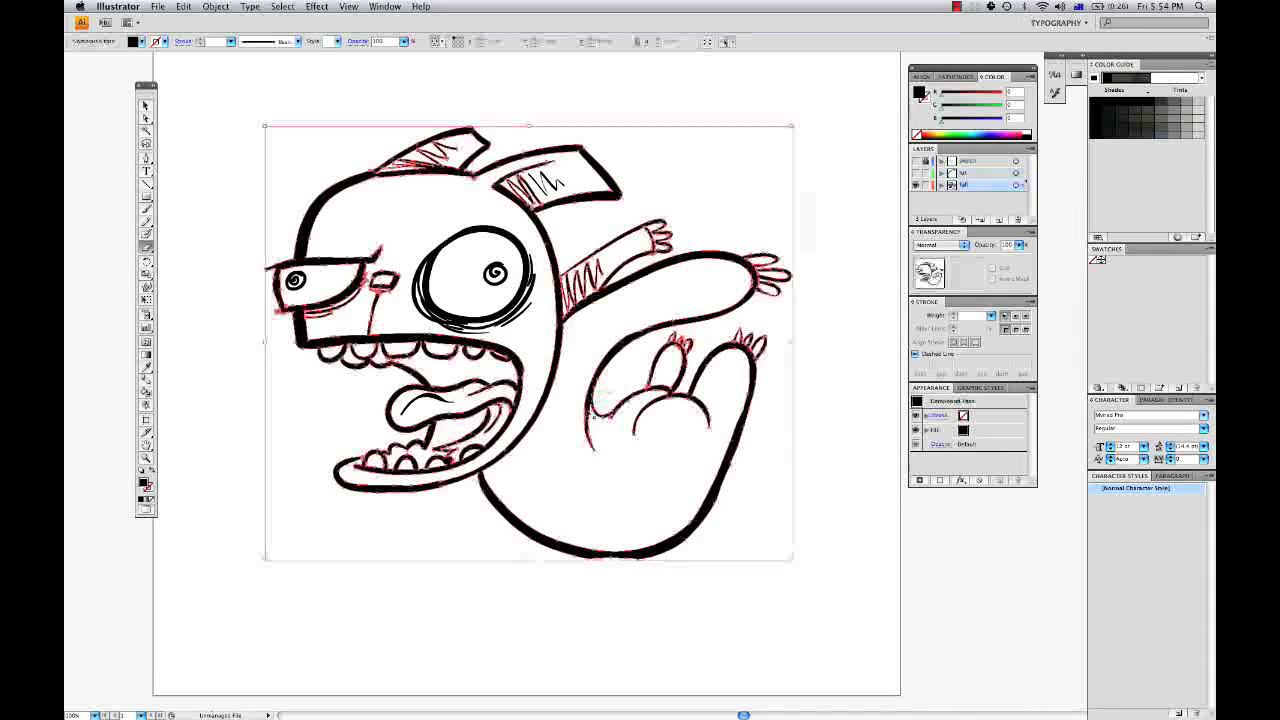
super+click(545, 448)
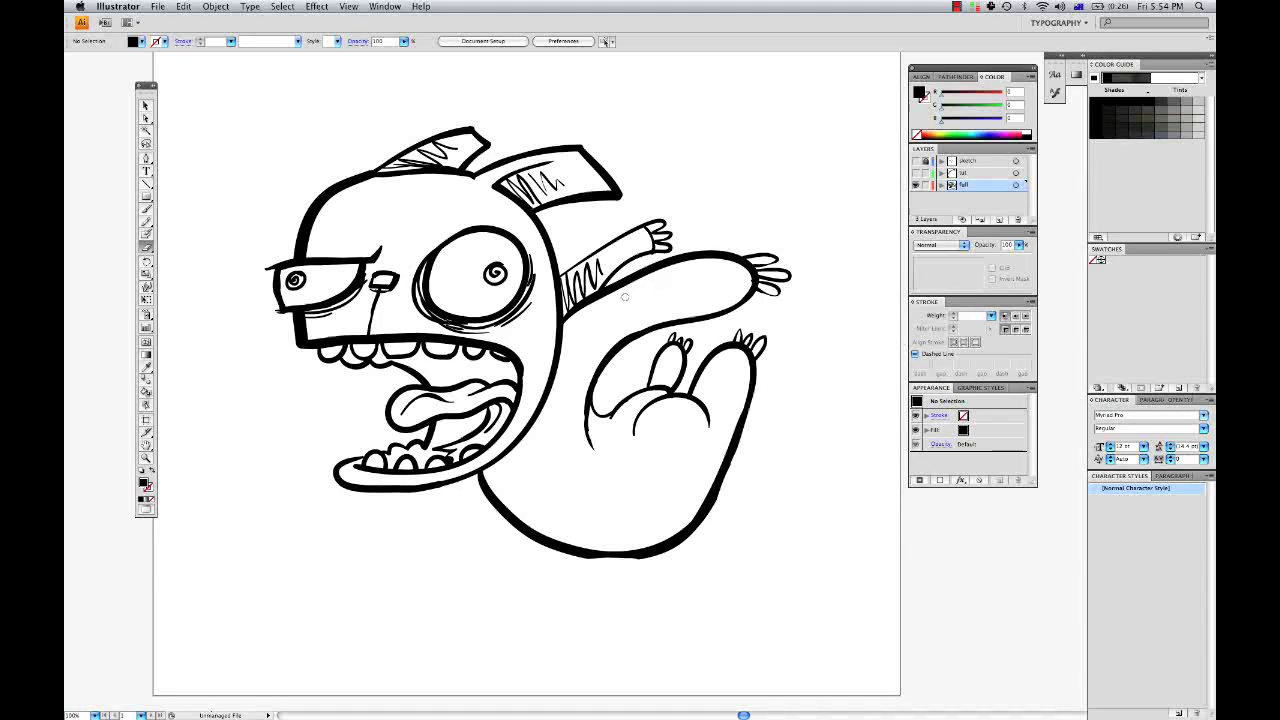
key(shift+b)
Thicken the ink along the top of the arm with the Blob Brush.
mouse_move(588, 255)
mouse_down()
mouse_move(648, 222)
mouse_move(630, 248)
mouse_move(562, 270)
mouse_move(640, 226)
mouse_up()
key(shift+x)
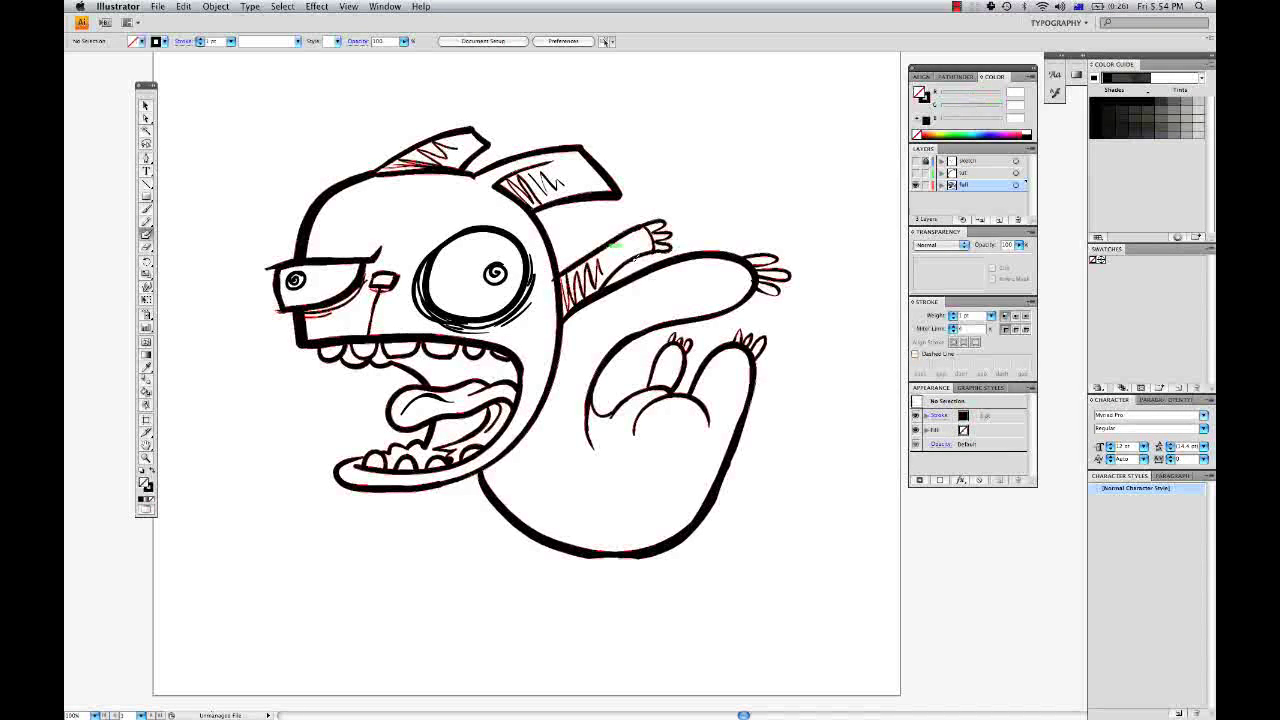
key(shift+e)
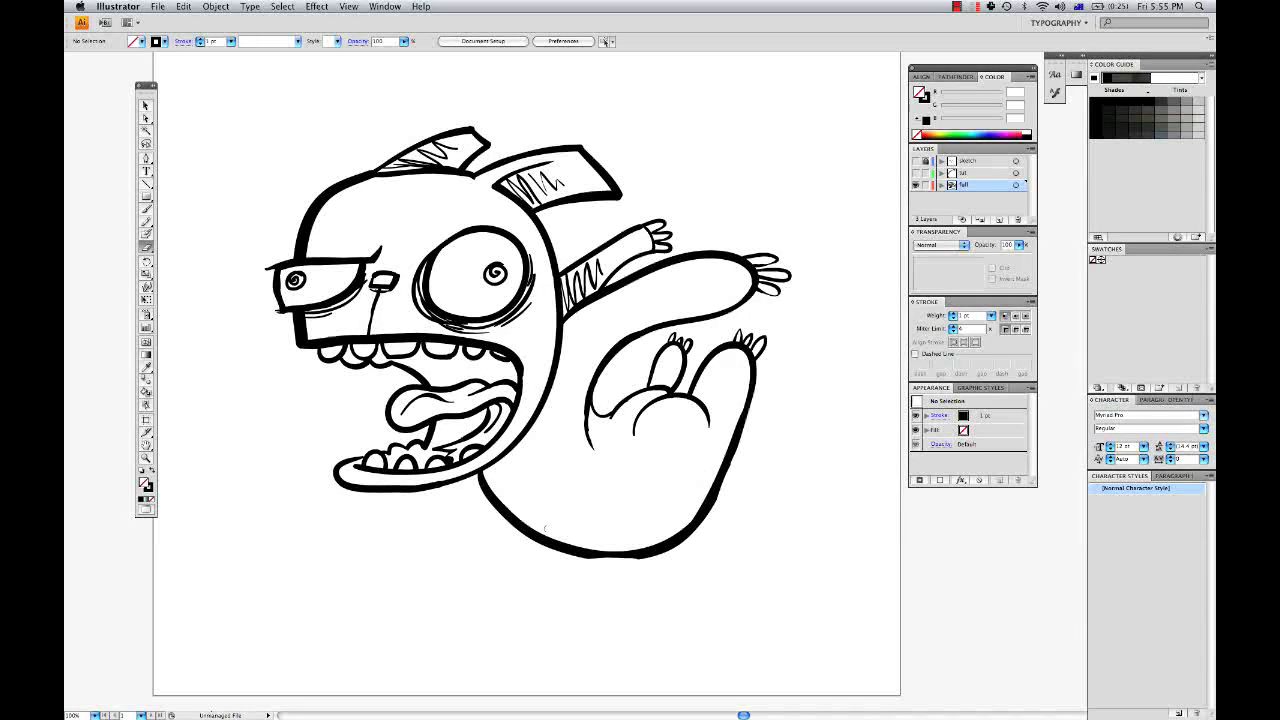
key(shift+b)
Thicken the belly's bottom outline and erase to clean the head-top edge.
mouse_move(588, 551)
mouse_down()
mouse_move(689, 526)
mouse_move(671, 552)
mouse_move(611, 561)
mouse_move(581, 550)
mouse_move(632, 553)
mouse_up()
key(shift+e)
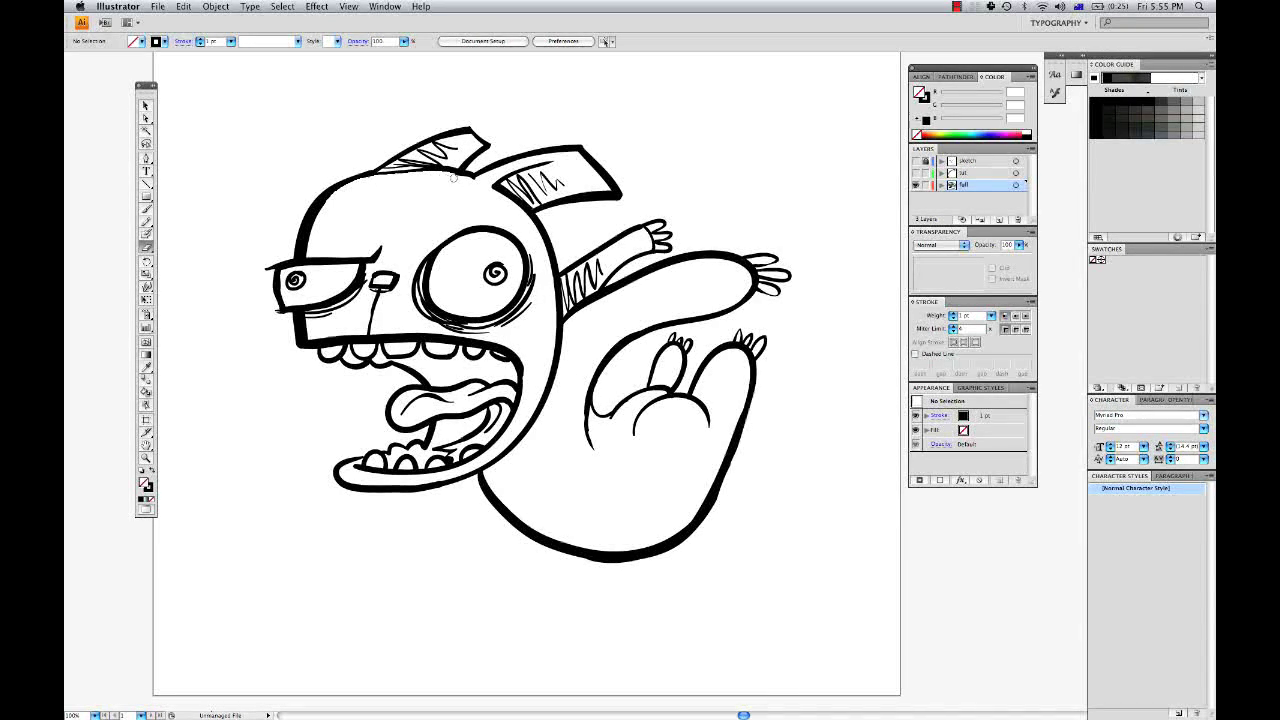
drag(464, 181, 472, 184)
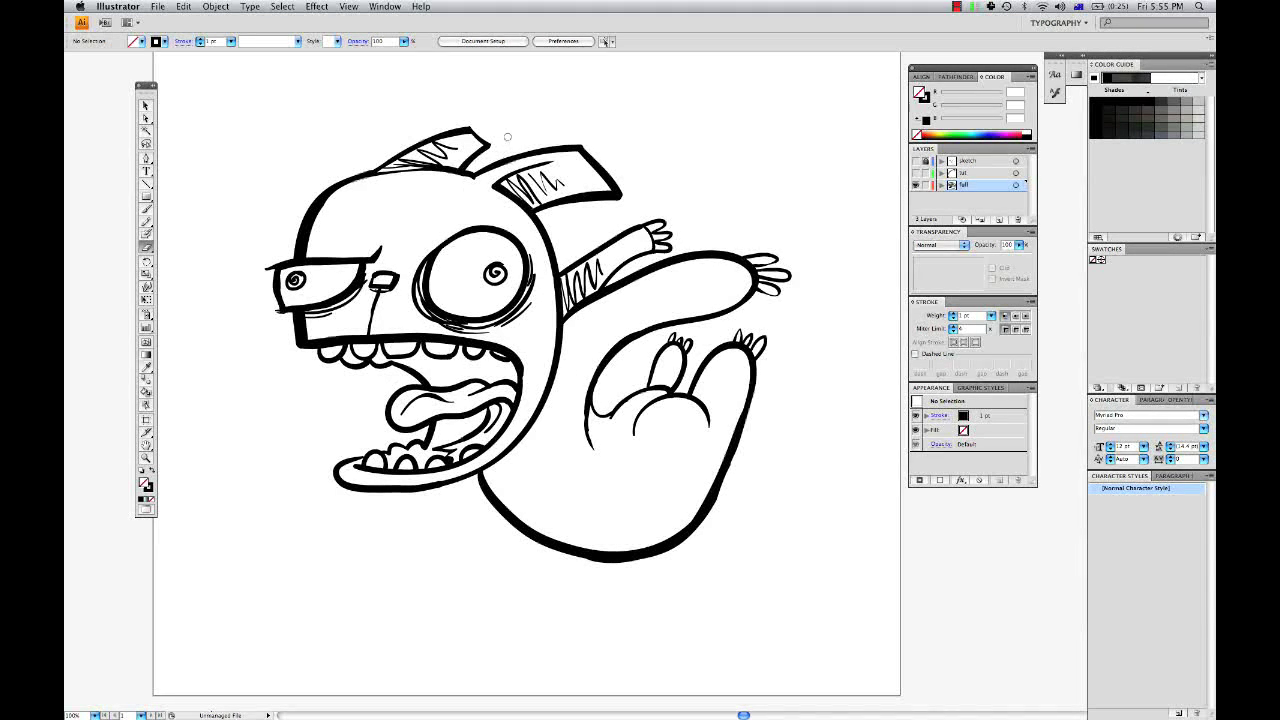